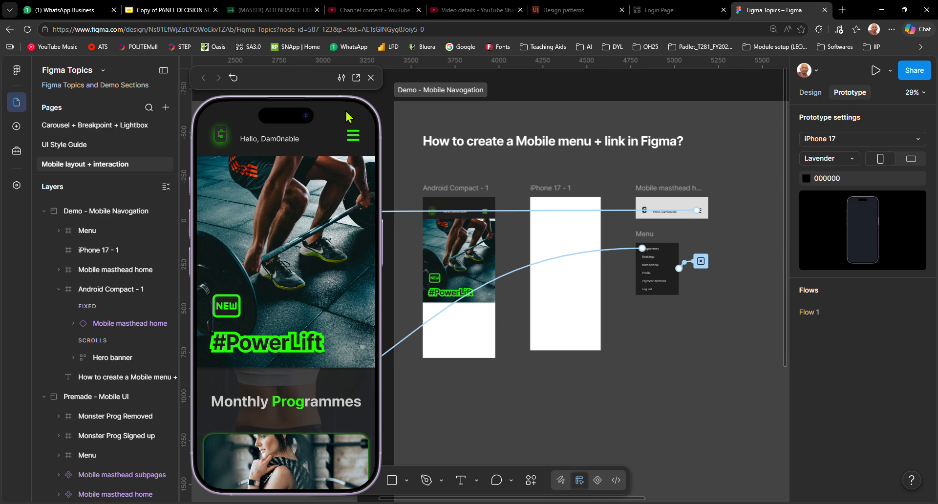
Test the prototype preview by opening the hamburger menu, visiting Programmes and returning to the home screen, then close the preview
{"action": "left_click", "coordinate": [355, 137]}
{"action": "mouse_move", "coordinate": [353, 139]}
{"action": "left_click", "coordinate": [328, 176]}
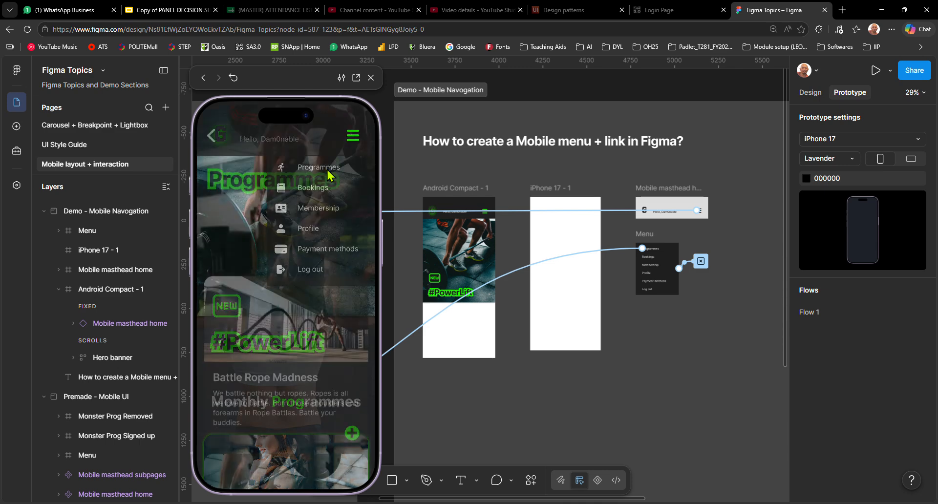
{"action": "left_click", "coordinate": [212, 139]}
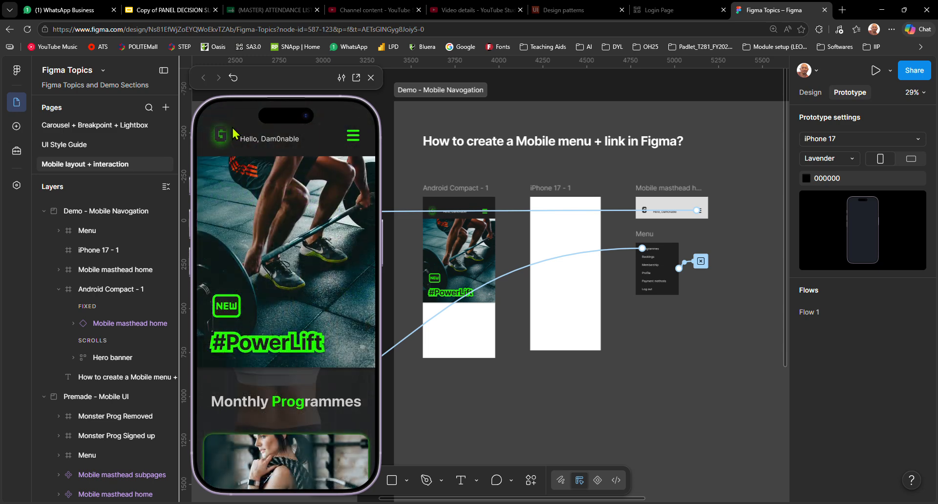
{"action": "left_click", "coordinate": [370, 77]}
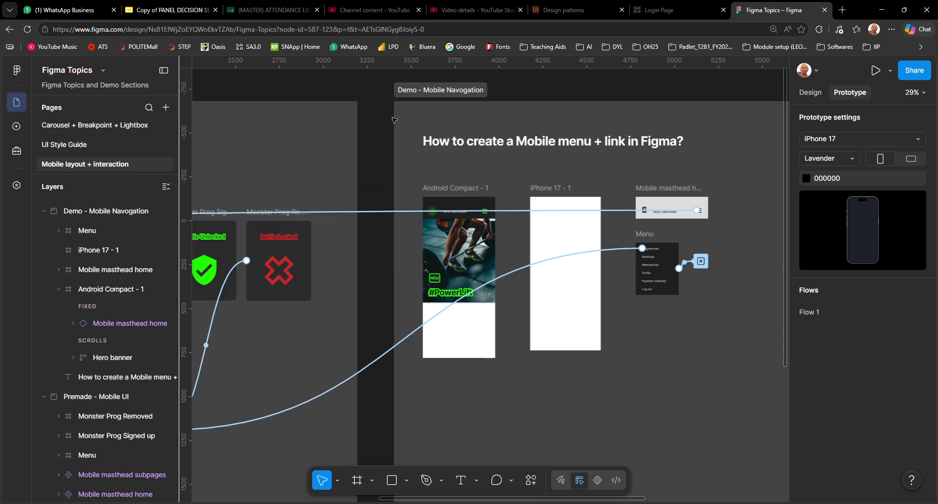
Show the design properties instead of the prototype settings for the Demo - Mobile Navogation section, leaving the section in its original place
{"action": "left_click", "coordinate": [456, 173]}
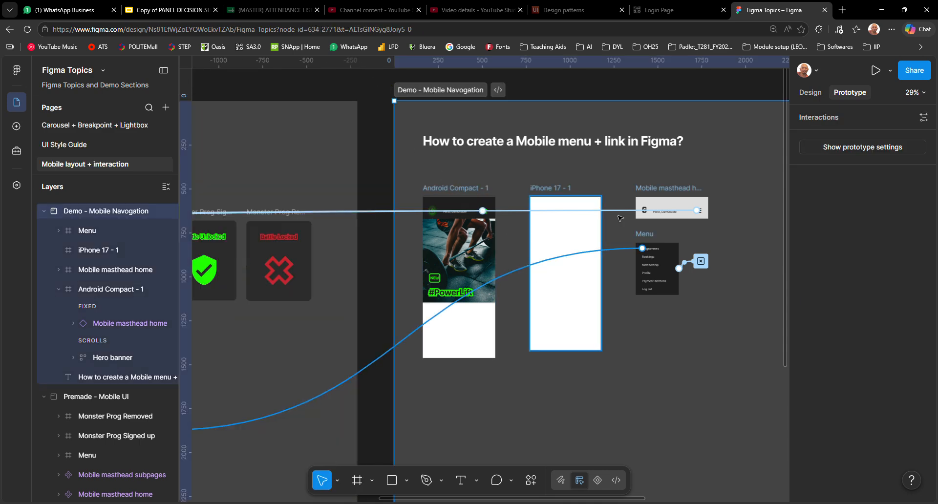
{"action": "left_click", "coordinate": [811, 93]}
{"action": "scroll", "coordinate": [521, 253], "scroll_direction": "up", "scroll_amount": 3}
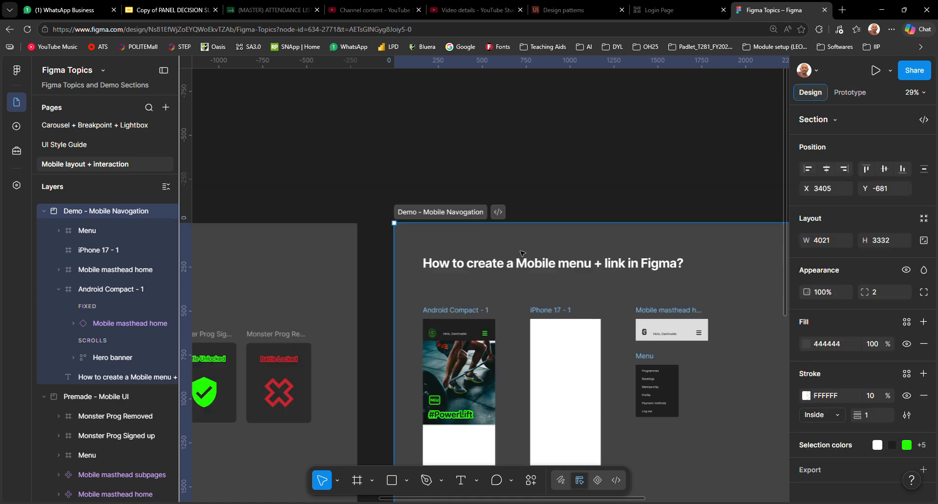
{"action": "scroll", "coordinate": [522, 253], "scroll_direction": "down", "scroll_amount": 2}
{"action": "scroll", "coordinate": [508, 229], "scroll_direction": "up", "scroll_amount": 2}
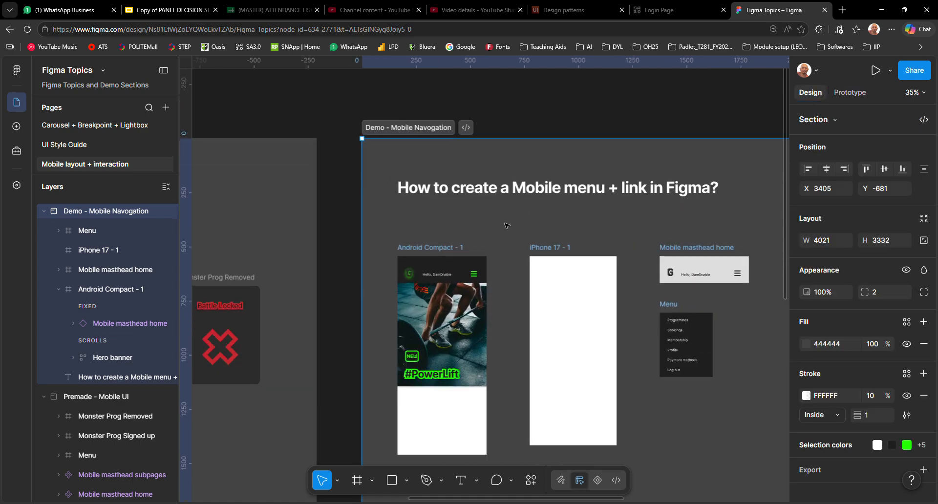
{"action": "left_click_drag", "start_coordinate": [507, 226], "coordinate": [491, 198]}
{"action": "key", "text": "ctrl+z"}
{"action": "left_click_drag", "start_coordinate": [511, 228], "coordinate": [357, 177]}
{"action": "key", "text": "Escape"}
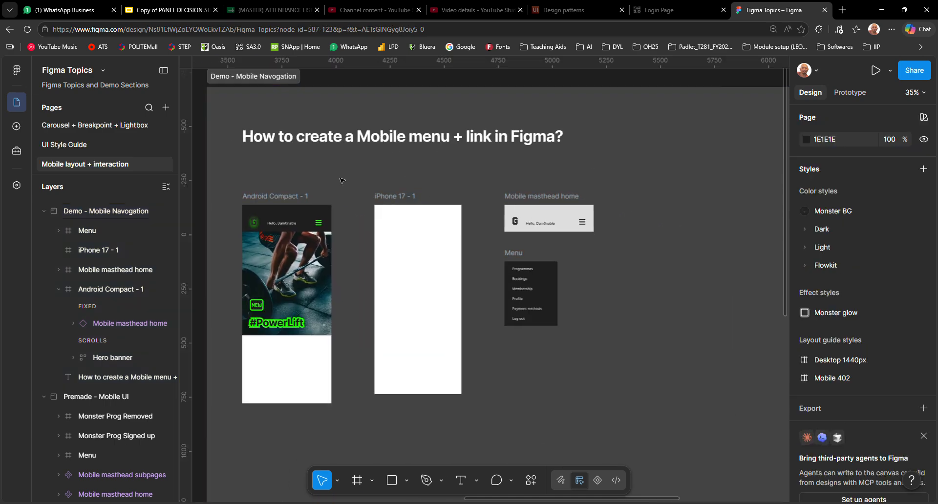
Examine the Android Compact - 1 frame, the Mobile masthead home frame and its hamburger icon group
{"action": "left_click", "coordinate": [286, 284]}
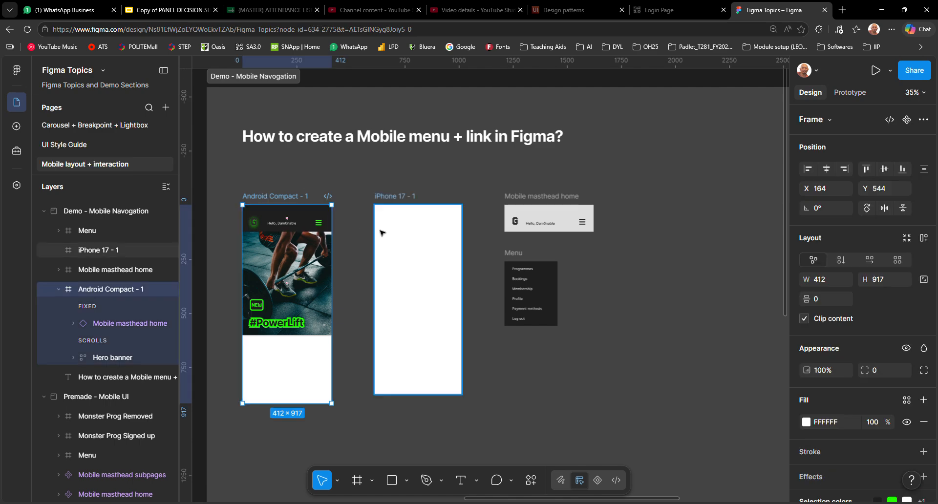
{"action": "scroll", "coordinate": [490, 247], "scroll_direction": "up", "scroll_amount": 2}
{"action": "scroll", "coordinate": [490, 247], "scroll_direction": "down", "scroll_amount": 1}
{"action": "scroll", "coordinate": [496, 254], "scroll_direction": "up", "scroll_amount": 2}
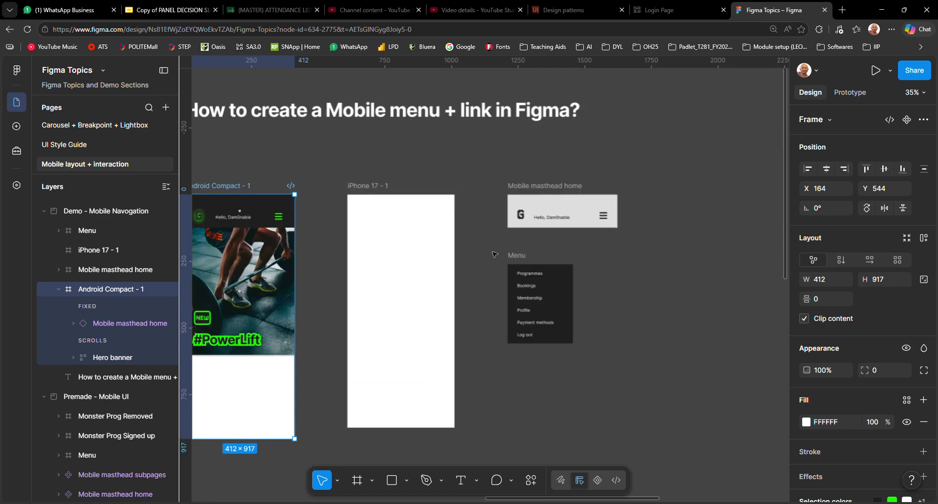
{"action": "left_click_drag", "start_coordinate": [493, 251], "coordinate": [412, 236]}
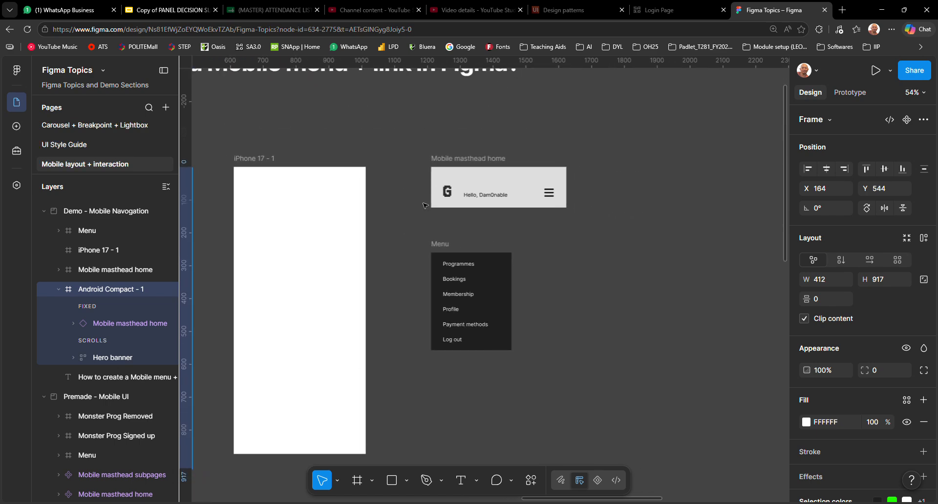
{"action": "left_click", "coordinate": [467, 164]}
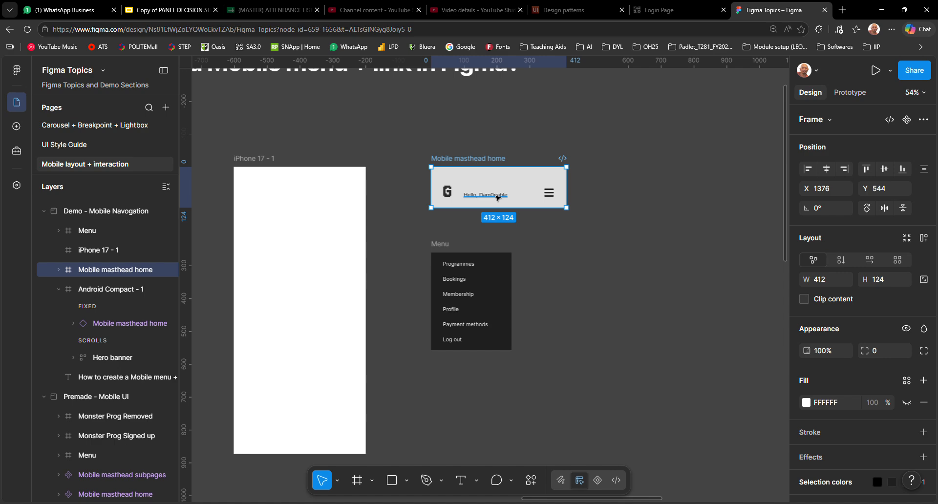
{"action": "left_click", "coordinate": [549, 194]}
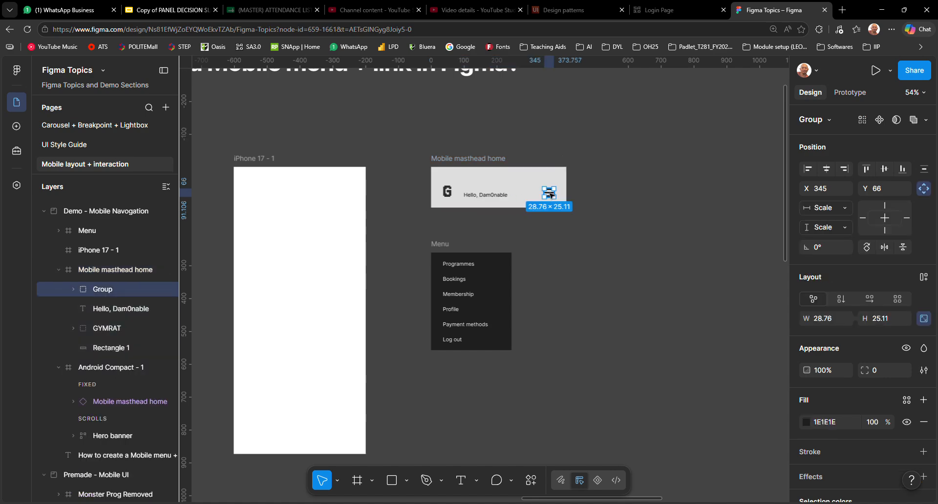
{"action": "scroll", "coordinate": [549, 193], "scroll_direction": "up", "scroll_amount": 5}
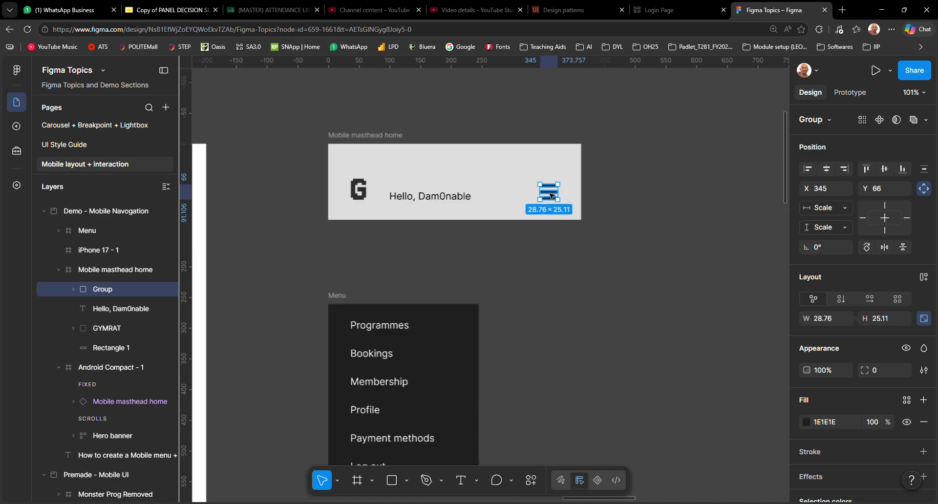
Compare the standalone Menu frame and its list of links with the Mobile masthead home frame
{"action": "left_click", "coordinate": [387, 252]}
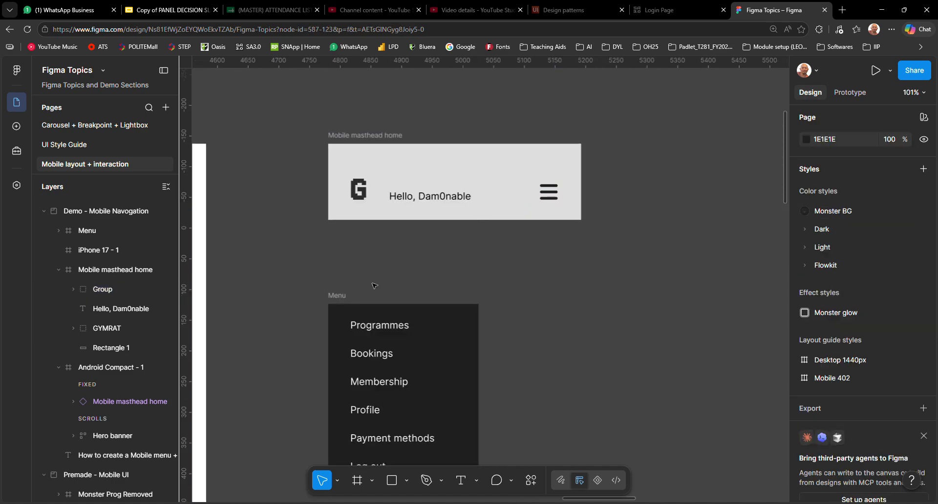
{"action": "left_click", "coordinate": [336, 296]}
{"action": "scroll", "coordinate": [336, 297], "scroll_direction": "down", "scroll_amount": 2}
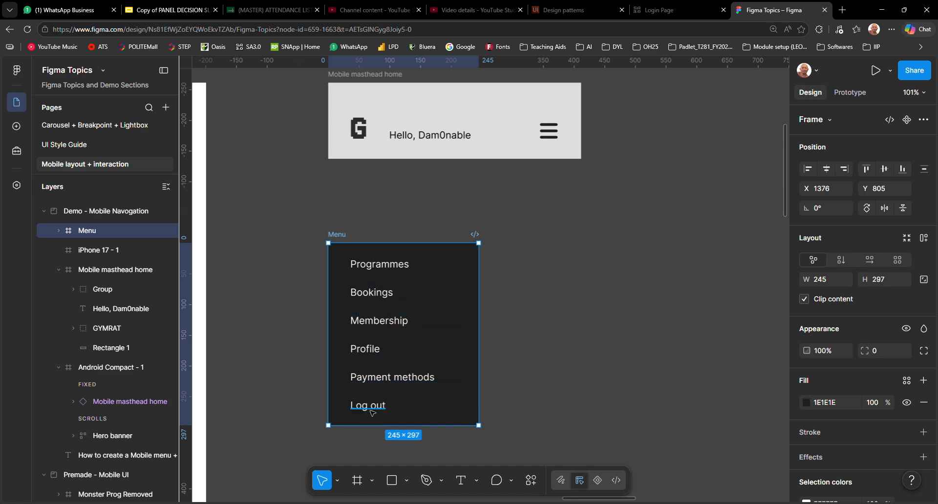
{"action": "scroll", "coordinate": [391, 386], "scroll_direction": "down", "scroll_amount": 4}
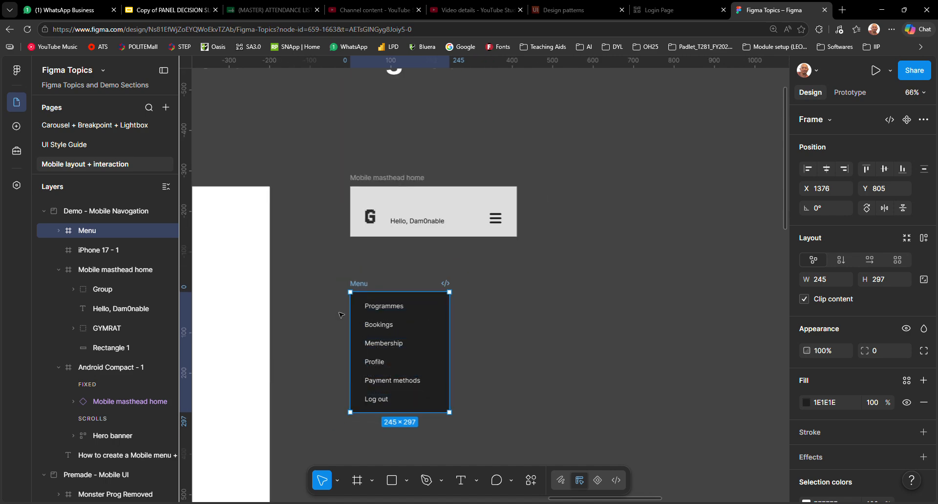
{"action": "left_click", "coordinate": [340, 315]}
{"action": "left_click_drag", "start_coordinate": [340, 278], "coordinate": [484, 246]}
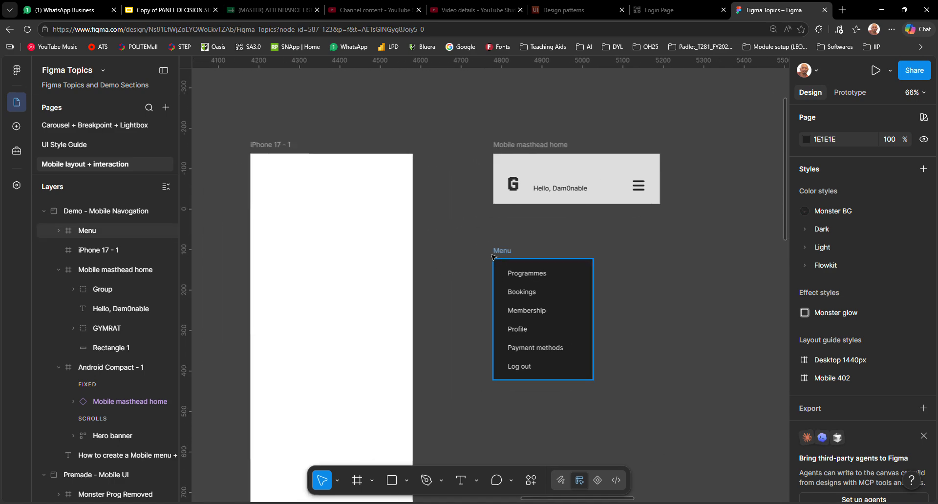
{"action": "left_click", "coordinate": [533, 151]}
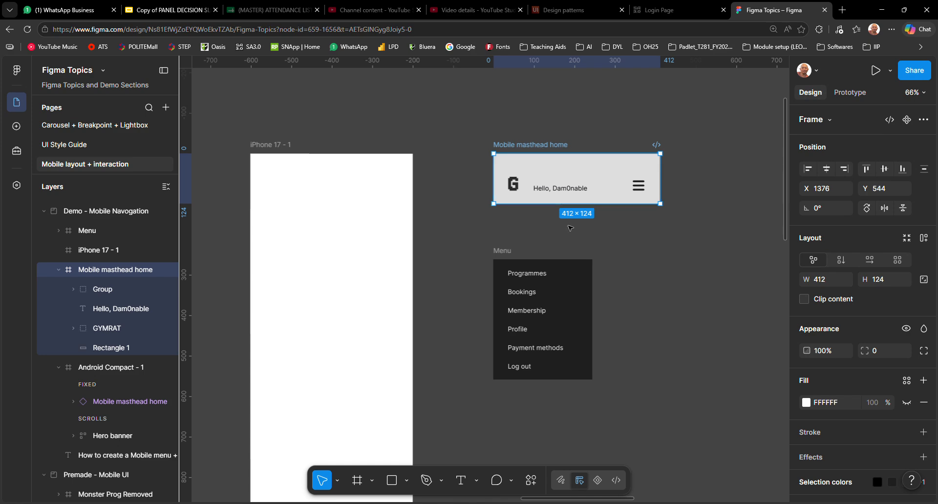
{"action": "left_click", "coordinate": [504, 251]}
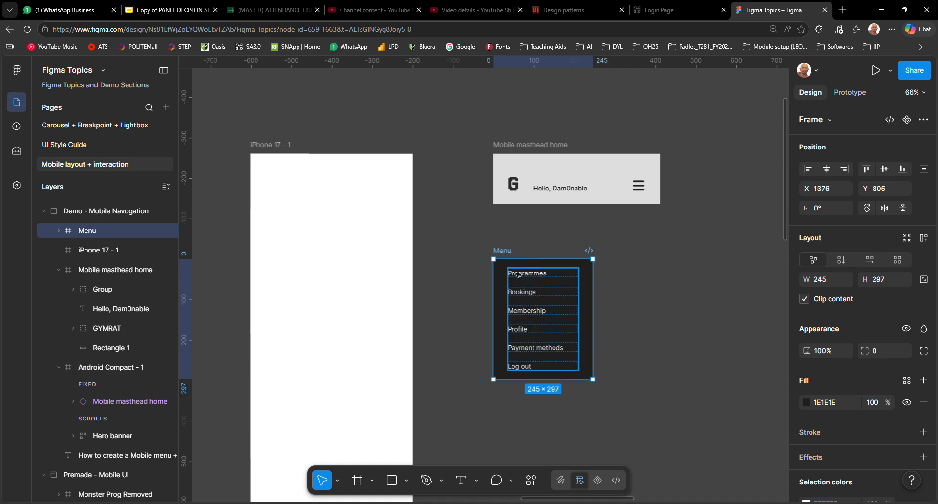
{"action": "left_click", "coordinate": [475, 251]}
{"action": "left_click", "coordinate": [510, 251]}
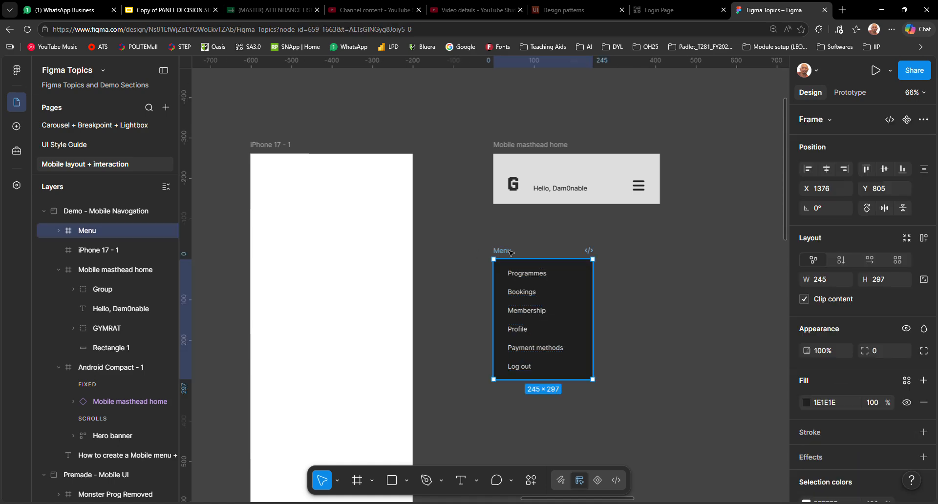
{"action": "left_click", "coordinate": [537, 230]}
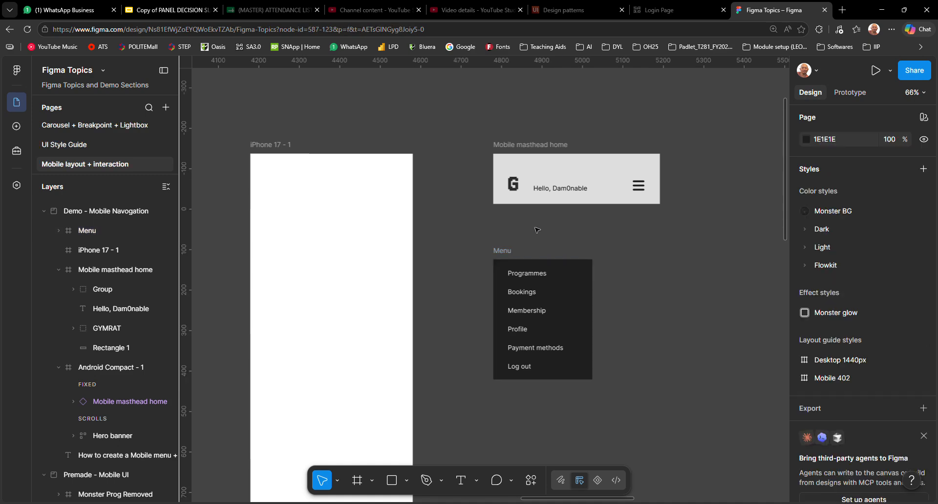
Move the Mobile masthead home frame into iPhone 17 - 1, align it at X 0, Y 0 and resize its width to 402
{"action": "left_click", "coordinate": [537, 144]}
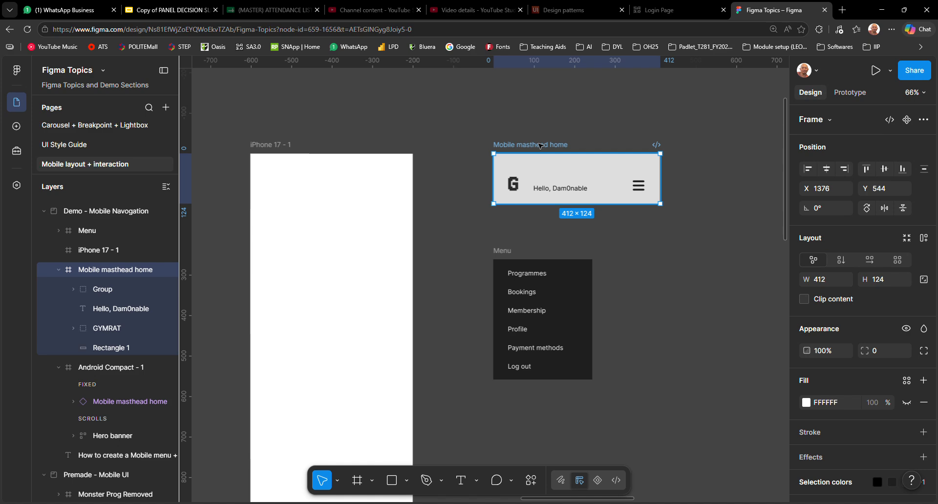
{"action": "left_click_drag", "start_coordinate": [537, 145], "coordinate": [295, 156]}
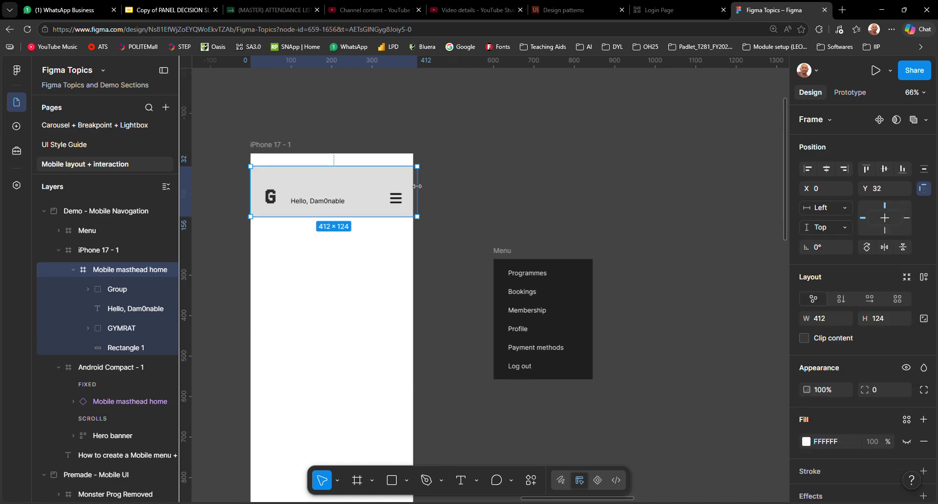
{"action": "left_click_drag", "start_coordinate": [416, 186], "coordinate": [377, 176]}
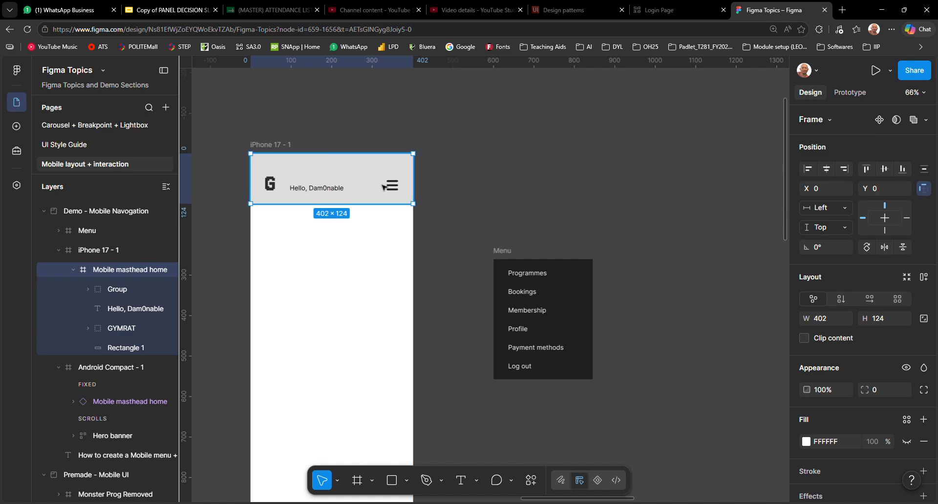
Open the existing tap interaction of the hamburger icon in the iPhone 17 - 1 masthead
{"action": "left_click", "coordinate": [850, 96]}
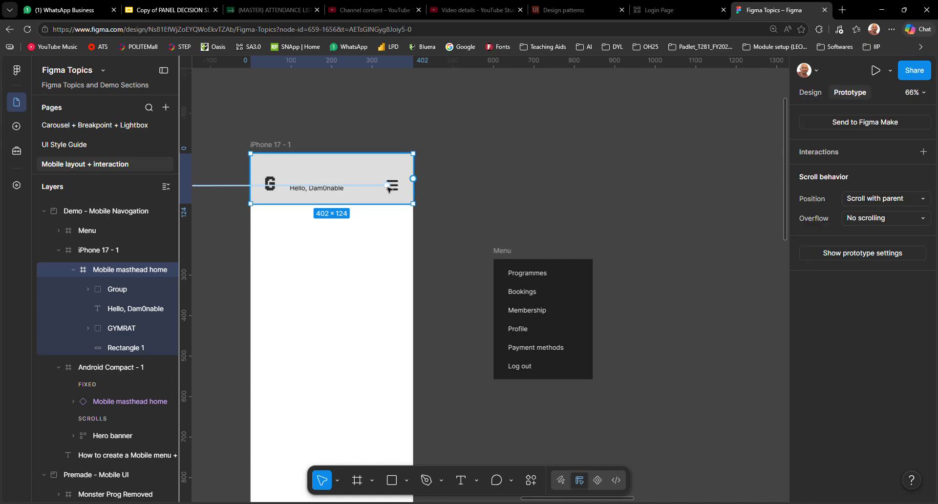
{"action": "left_click", "coordinate": [398, 186]}
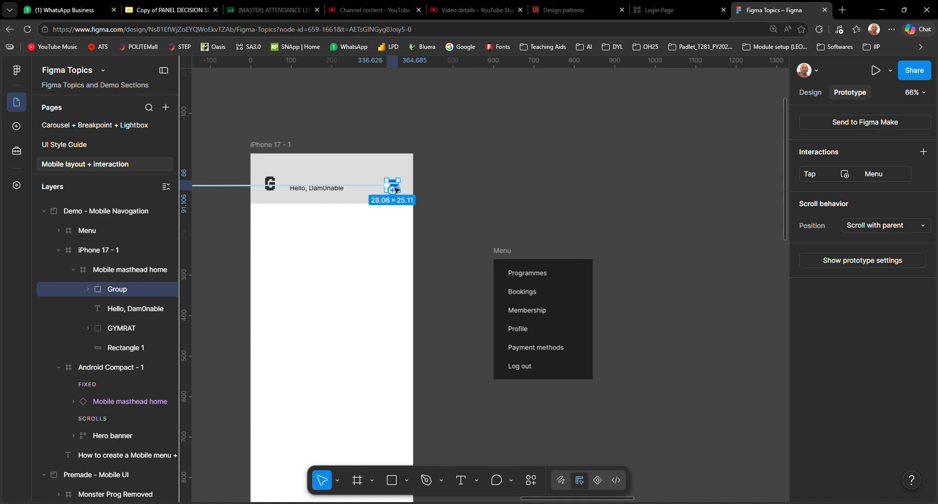
{"action": "scroll", "coordinate": [396, 186], "scroll_direction": "up", "scroll_amount": 5}
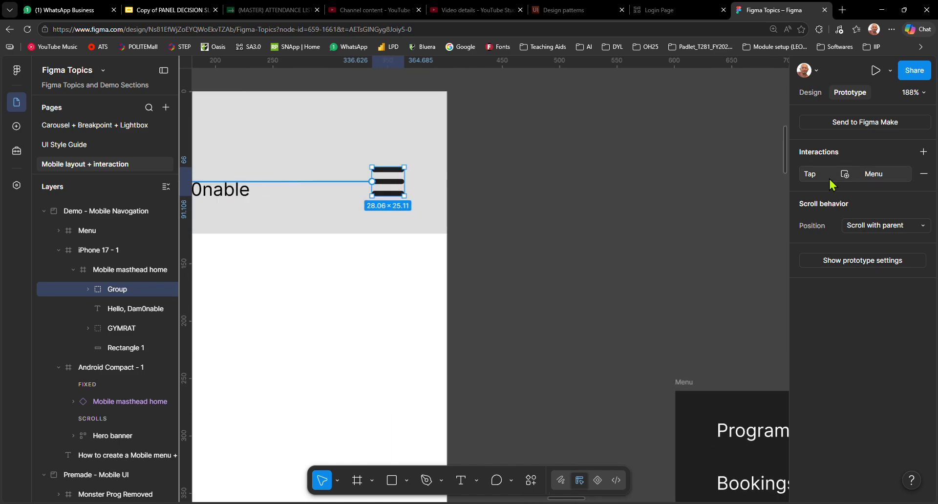
{"action": "left_click", "coordinate": [805, 175]}
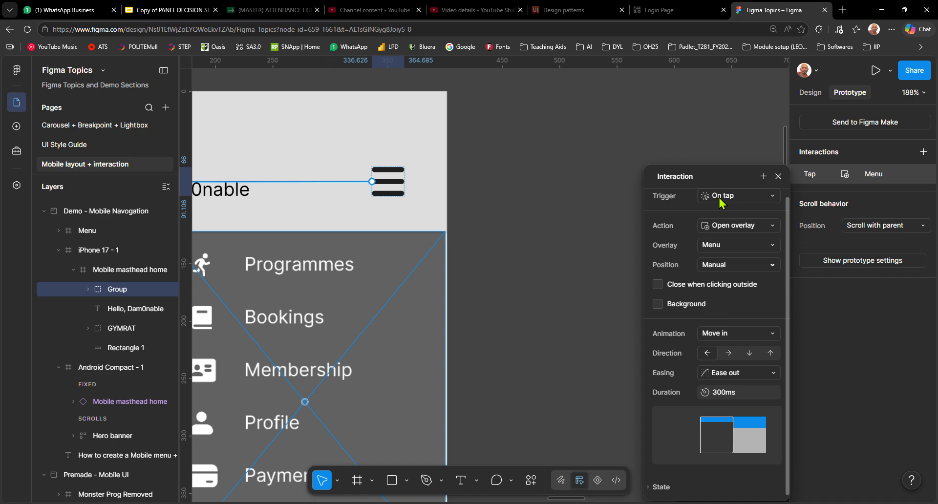
{"action": "scroll", "coordinate": [715, 201], "scroll_direction": "up", "scroll_amount": 1}
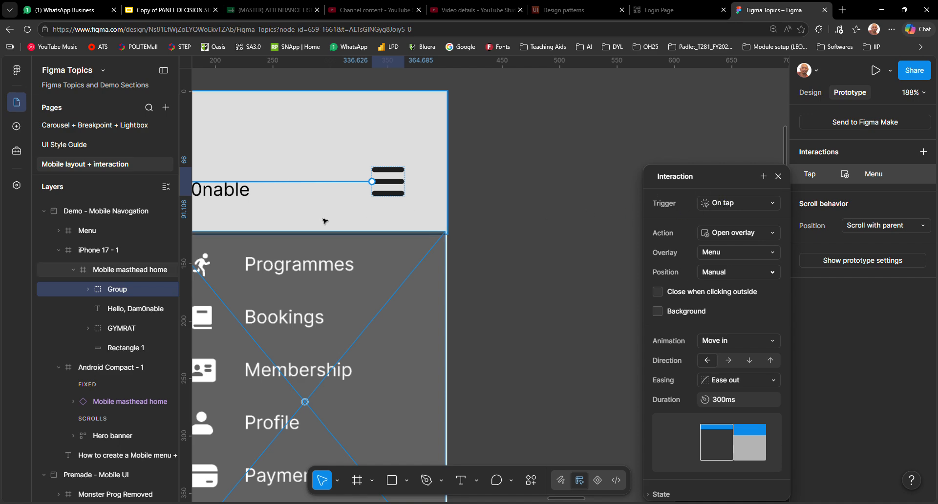
Review the hamburger interaction's trigger, action, overlay and position options, and inspect the Menu overlay's placement below the masthead
{"action": "left_click", "coordinate": [756, 206]}
{"action": "left_click", "coordinate": [756, 208]}
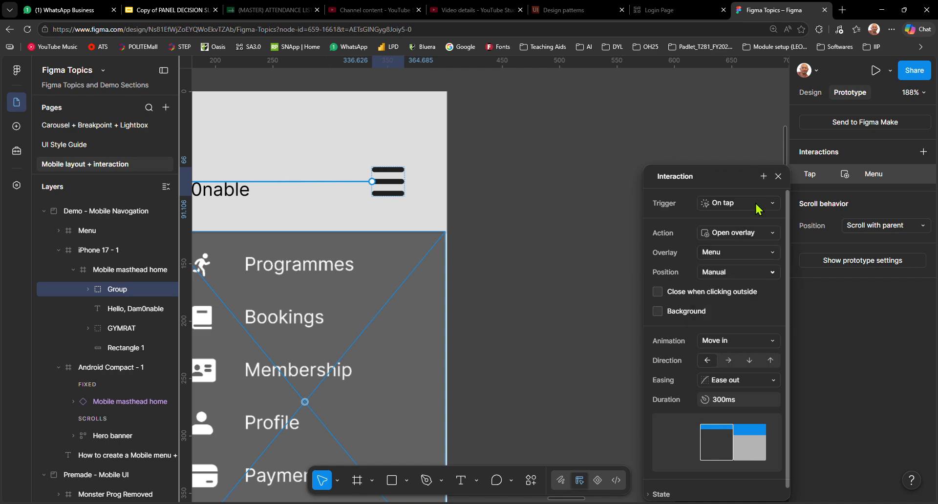
{"action": "left_click", "coordinate": [760, 233]}
{"action": "left_click", "coordinate": [762, 235]}
{"action": "left_click", "coordinate": [742, 254]}
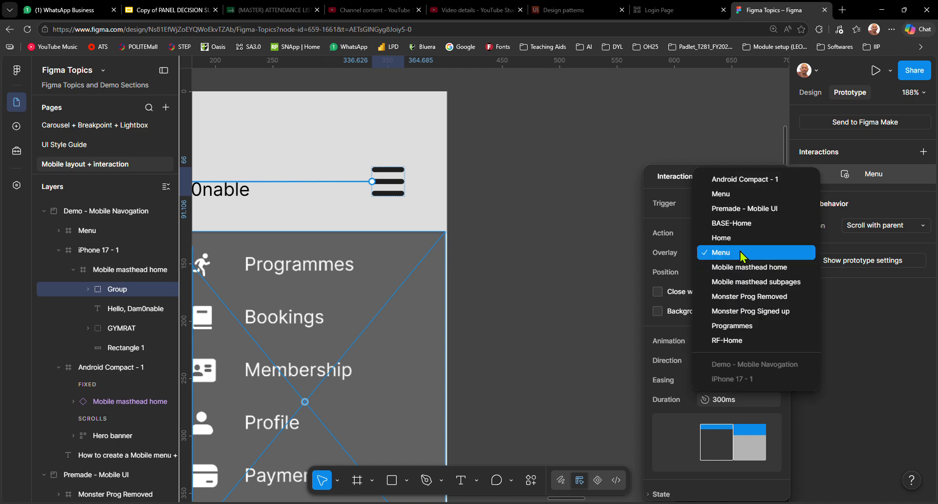
{"action": "left_click", "coordinate": [742, 255]}
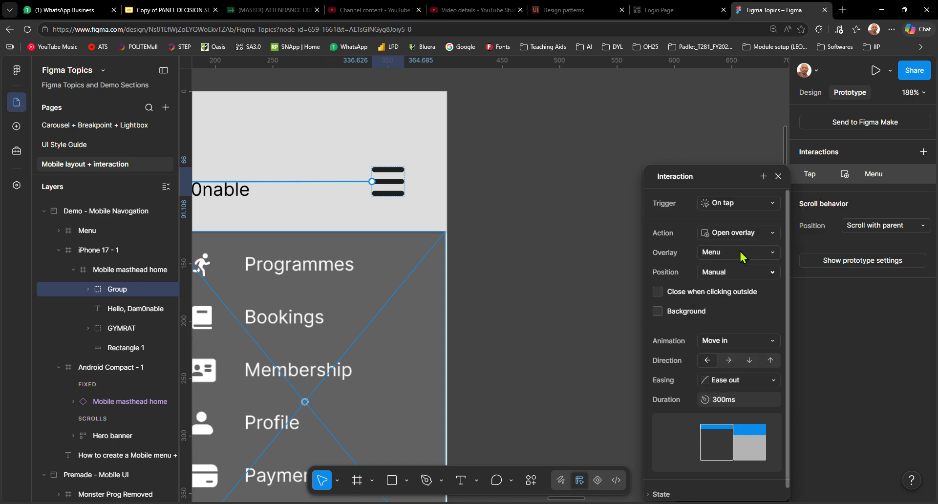
{"action": "left_click", "coordinate": [745, 274]}
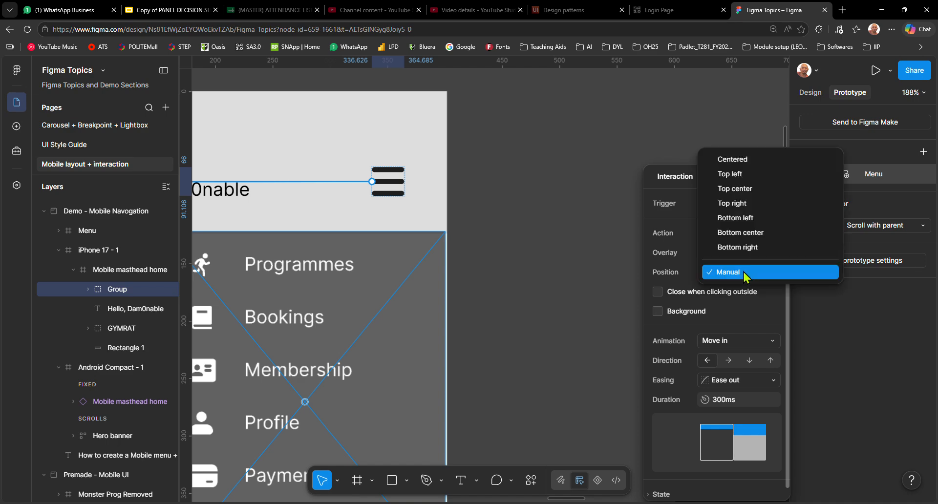
{"action": "left_click", "coordinate": [744, 273]}
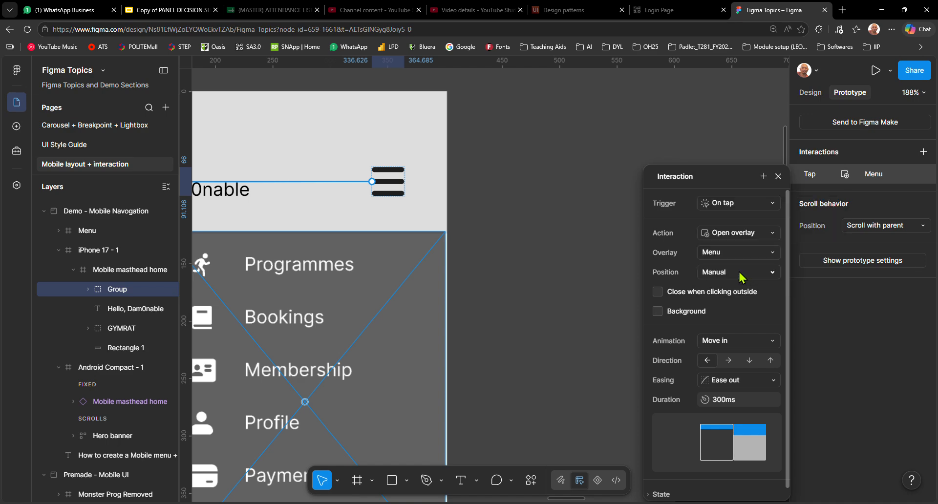
{"action": "left_click_drag", "start_coordinate": [399, 288], "coordinate": [560, 223]}
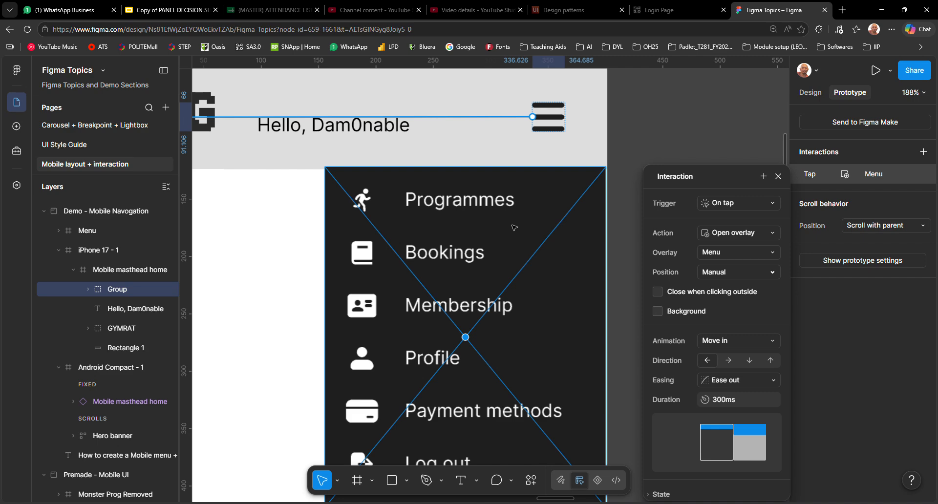
{"action": "scroll", "coordinate": [447, 271], "scroll_direction": "down", "scroll_amount": 5}
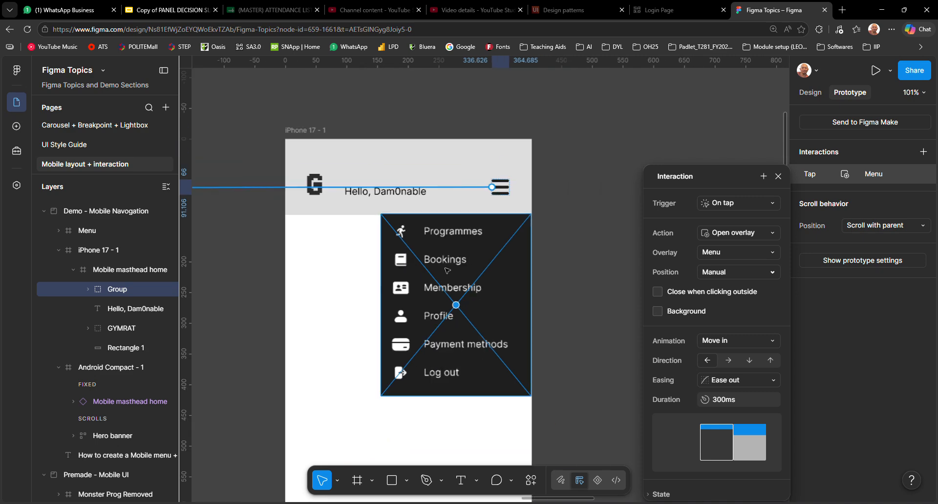
Nudge the Menu overlay so it sits directly below the masthead, flush with the right edge of iPhone 17 - 1
{"action": "left_click_drag", "start_coordinate": [479, 309], "coordinate": [488, 254]}
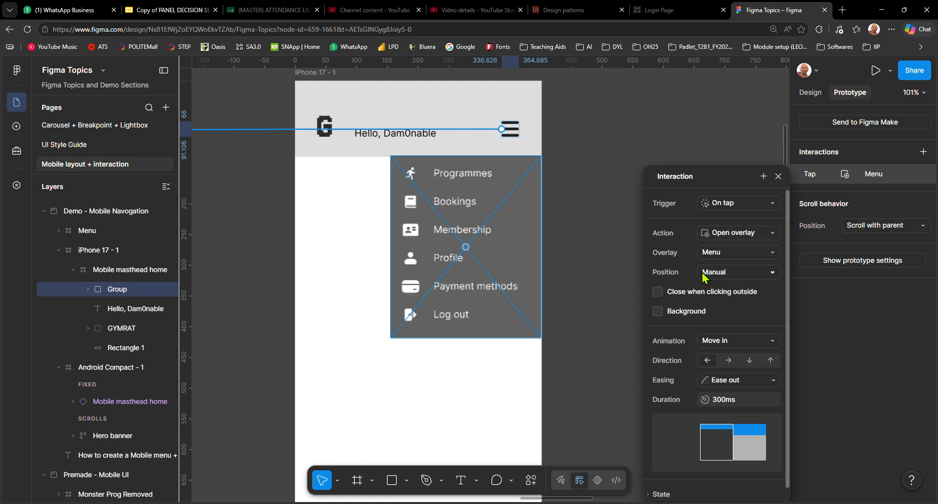
{"action": "mouse_move", "coordinate": [509, 252]}
{"action": "left_mouse_down"}
{"action": "mouse_move", "coordinate": [454, 324]}
{"action": "mouse_move", "coordinate": [507, 255]}
{"action": "left_mouse_up"}
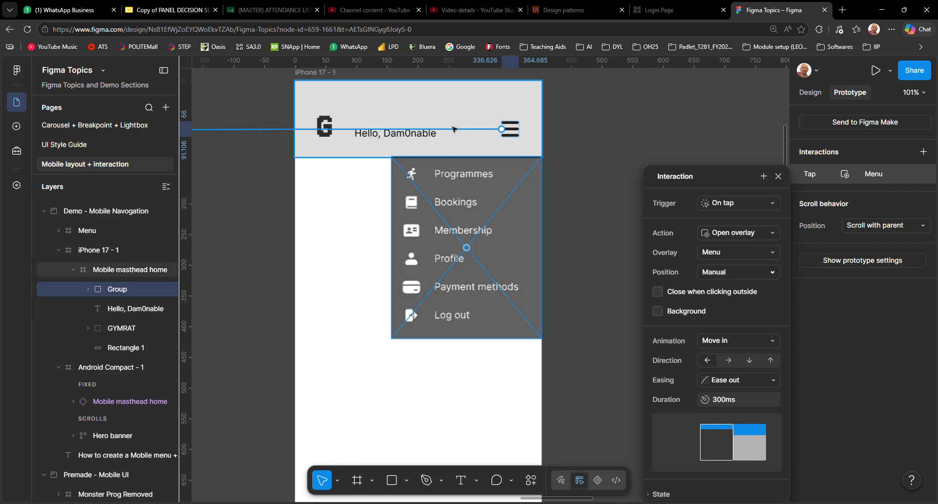
Try the Menu overlay's 25% black background and the rightward Move in direction, restore both settings, and close the interaction
{"action": "left_click", "coordinate": [743, 314]}
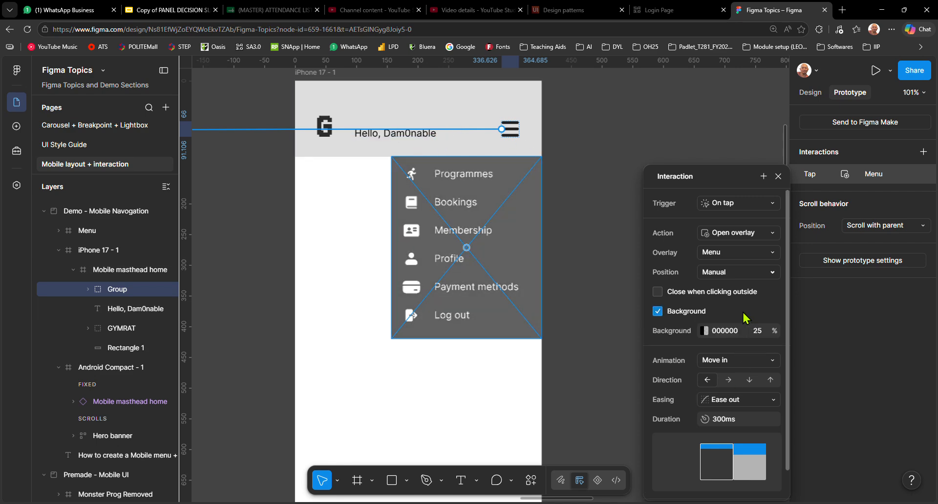
{"action": "left_click", "coordinate": [682, 311]}
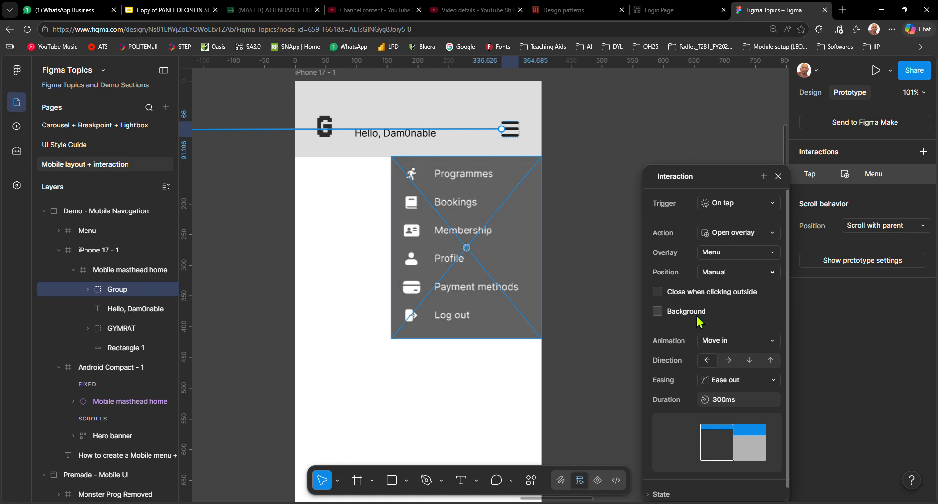
{"action": "left_click", "coordinate": [751, 341]}
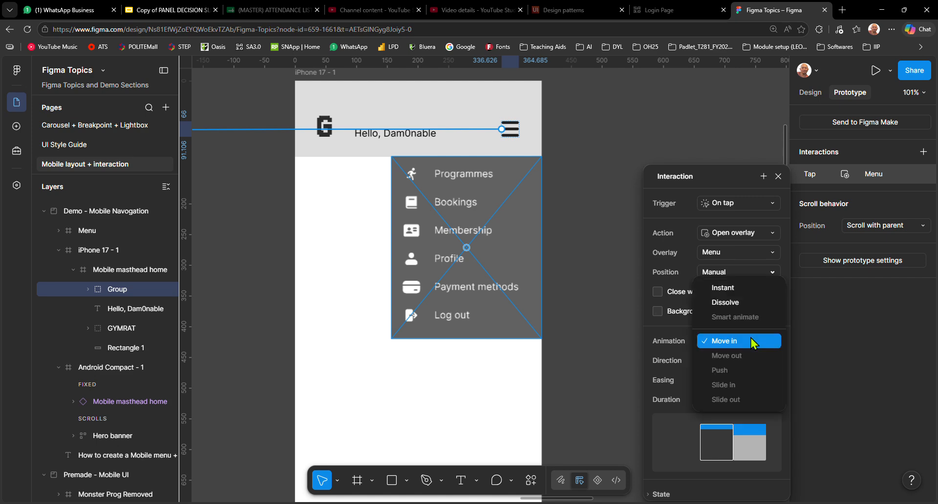
{"action": "left_click", "coordinate": [751, 342]}
{"action": "left_click", "coordinate": [729, 362]}
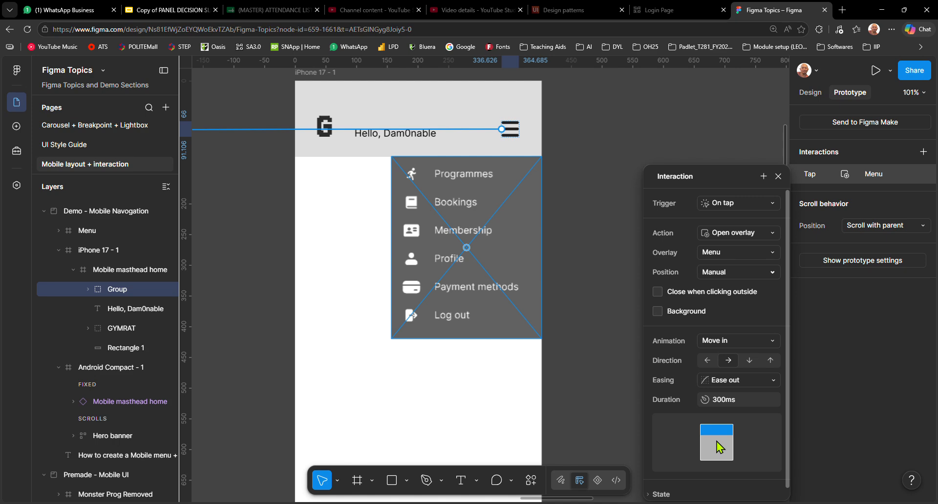
{"action": "left_click", "coordinate": [708, 361]}
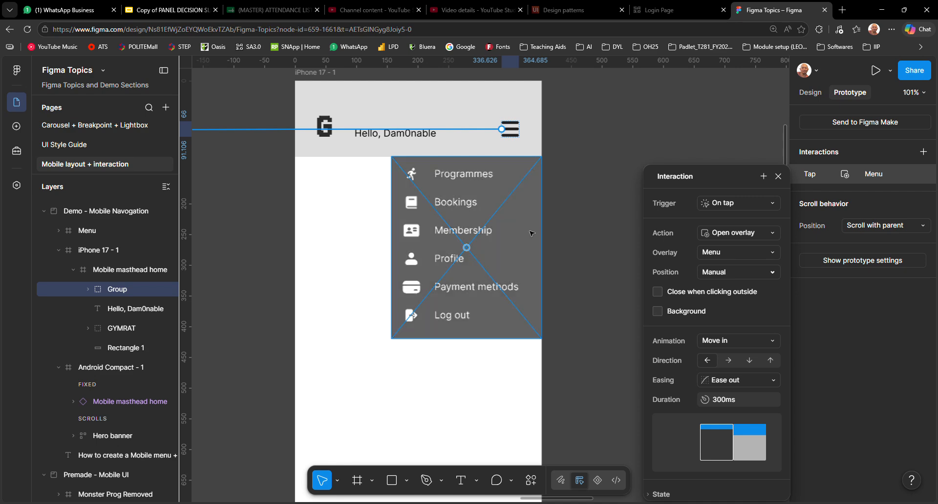
{"action": "scroll", "coordinate": [685, 405], "scroll_direction": "down", "scroll_amount": 1}
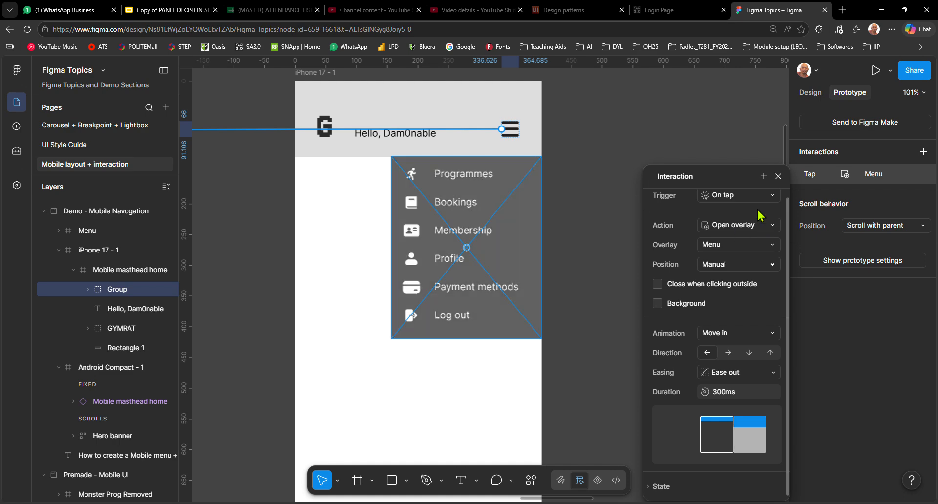
{"action": "left_click", "coordinate": [778, 176]}
{"action": "left_click", "coordinate": [683, 253]}
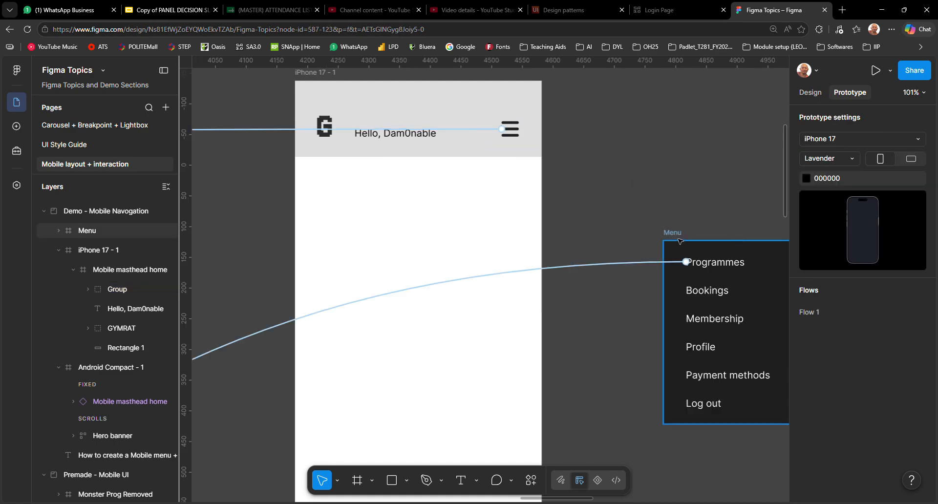
Inspect the Menu frame's interaction, reviewing the options for its Mouse leave trigger and Close overlay action
{"action": "left_click", "coordinate": [672, 233]}
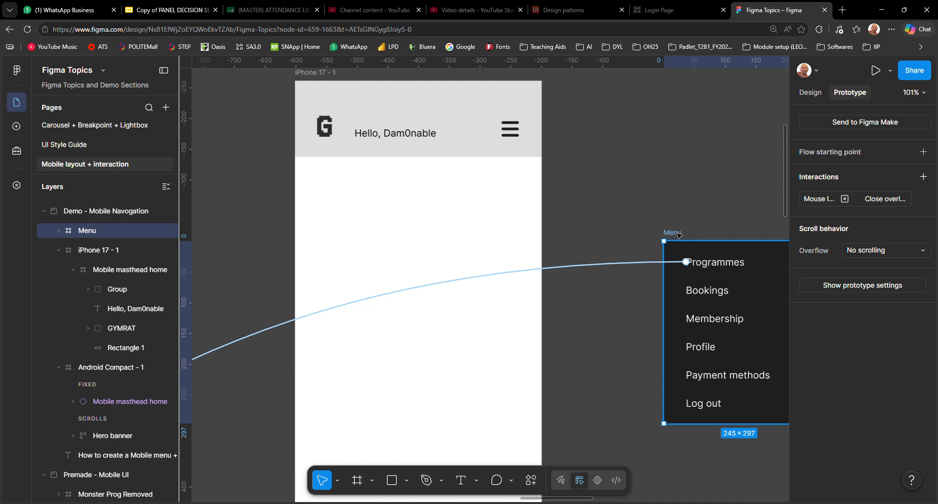
{"action": "scroll", "coordinate": [678, 236], "scroll_direction": "right", "scroll_amount": 4}
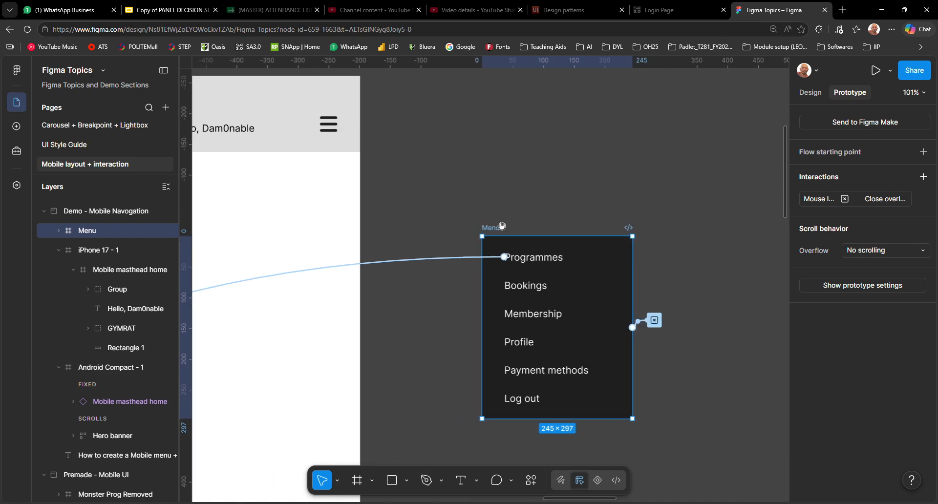
{"action": "left_click", "coordinate": [811, 201]}
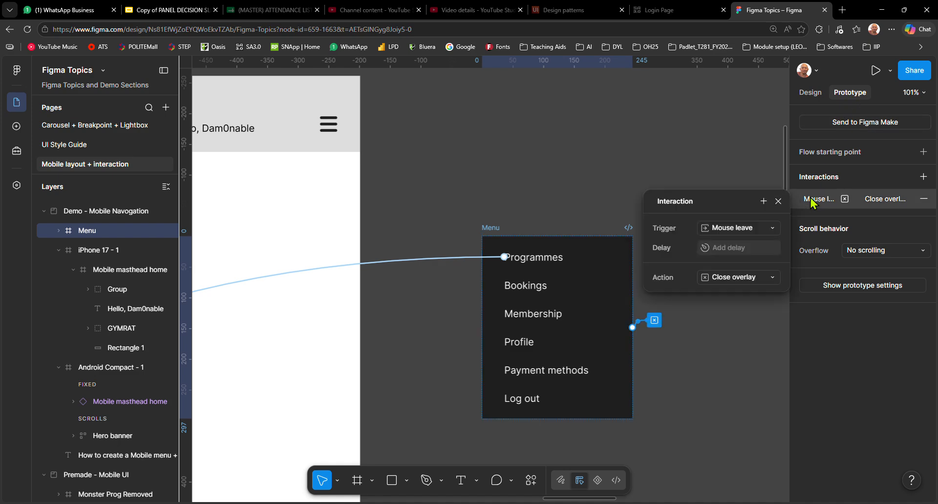
{"action": "left_click", "coordinate": [759, 236]}
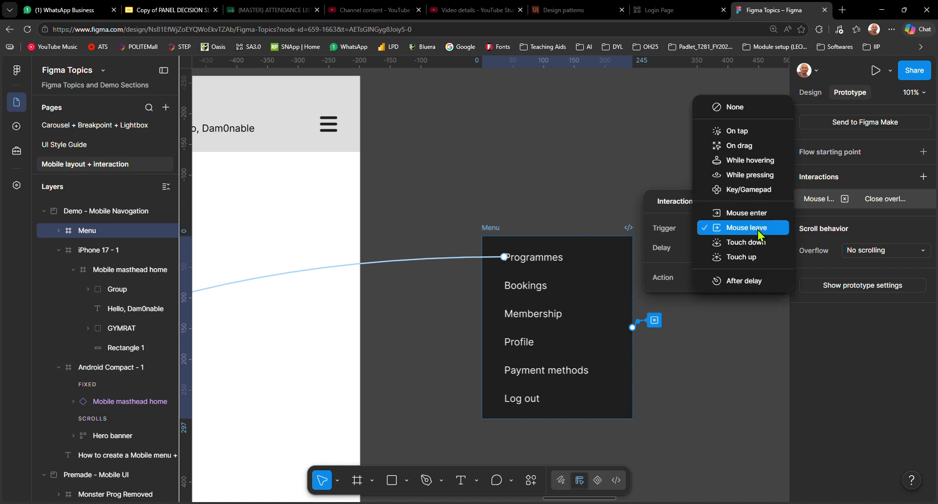
{"action": "left_click", "coordinate": [759, 234]}
{"action": "left_click", "coordinate": [746, 277]}
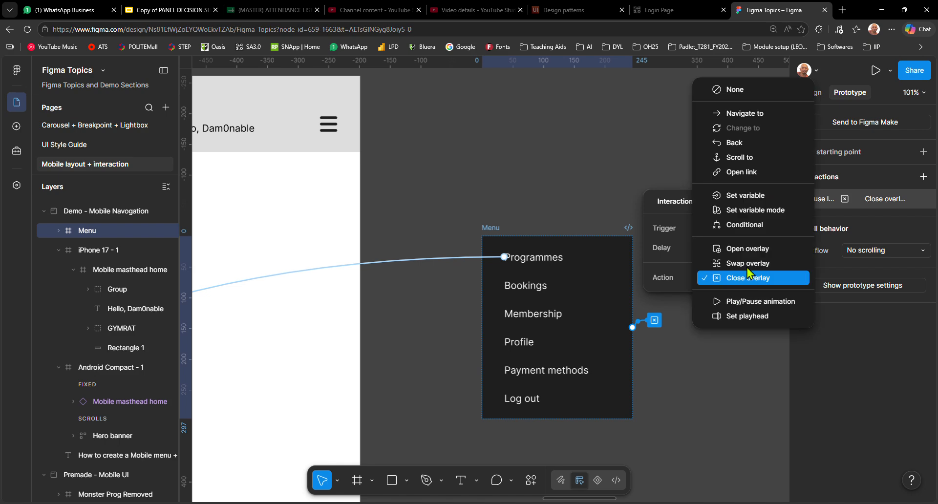
{"action": "left_click", "coordinate": [596, 176]}
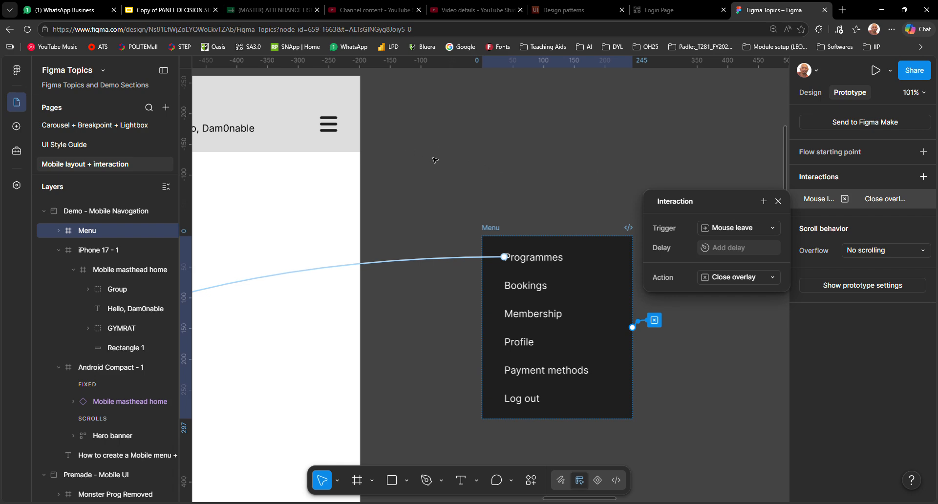
Preview the iPhone 17 - 1 frame and test opening the menu from the hamburger icon and dismissing it by leaving the menu
{"action": "scroll", "coordinate": [434, 160], "scroll_direction": "down", "scroll_amount": 5}
{"action": "left_click", "coordinate": [248, 97]}
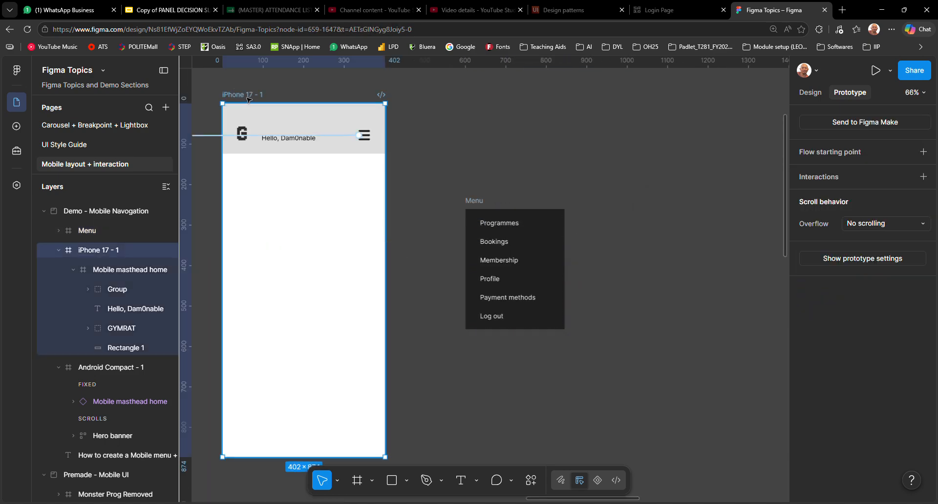
{"action": "key", "text": "shift+space"}
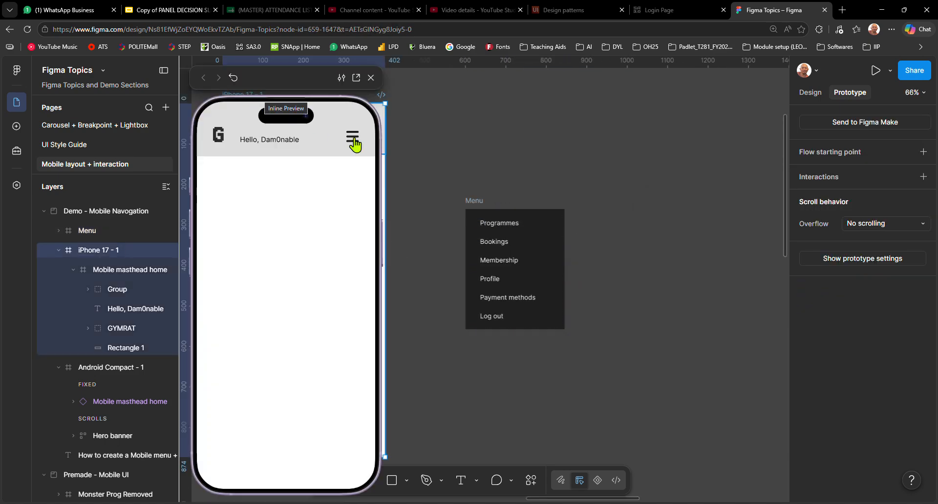
{"action": "left_click", "coordinate": [354, 138]}
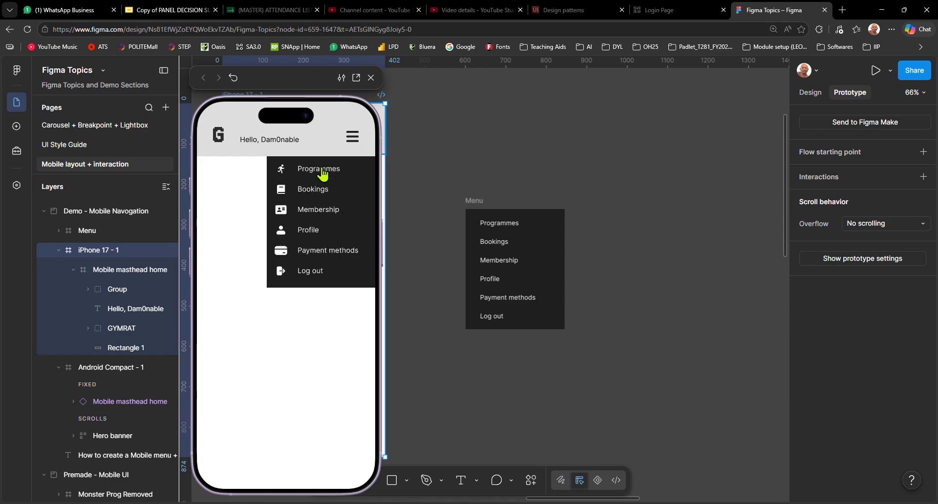
{"action": "left_click", "coordinate": [223, 182]}
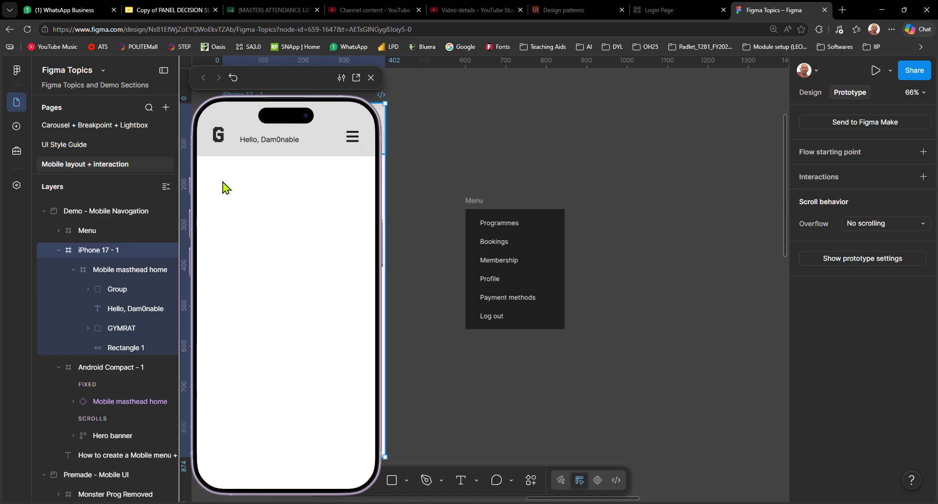
{"action": "left_click", "coordinate": [353, 142]}
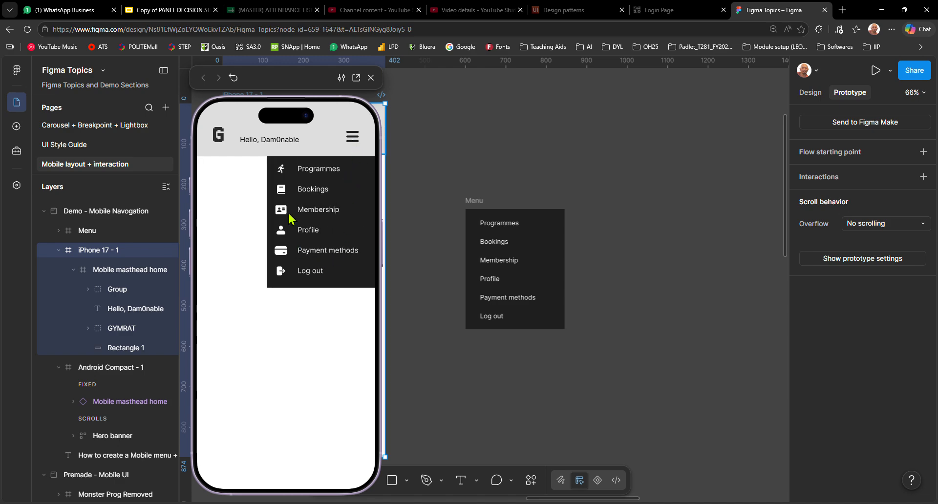
{"action": "left_click", "coordinate": [253, 255]}
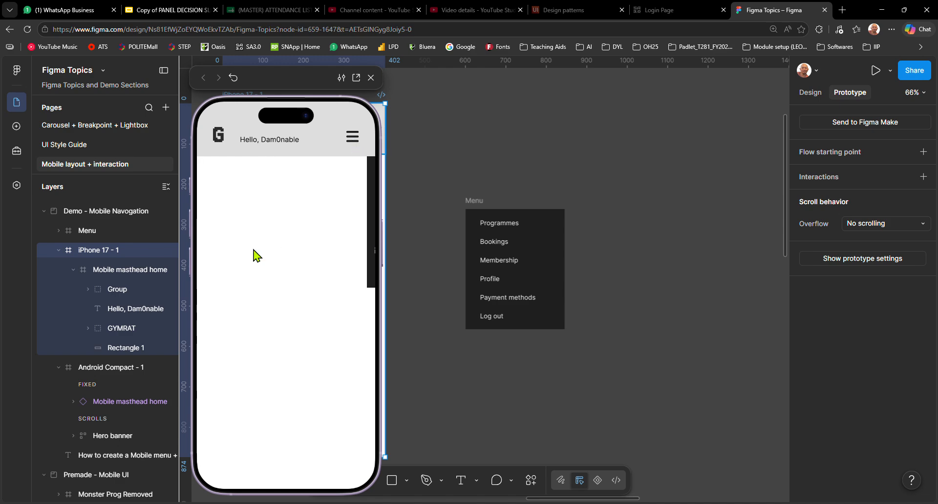
{"action": "left_click", "coordinate": [352, 142]}
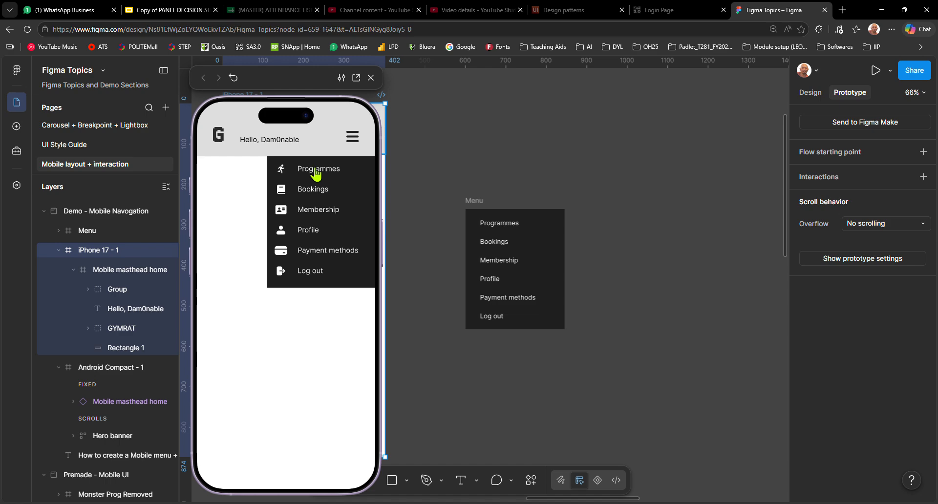
{"action": "left_click", "coordinate": [371, 77]}
Inspect the Programmes link's On tap, Navigate to interaction in the Menu frame, including its destination options and connector
{"action": "left_click", "coordinate": [512, 179]}
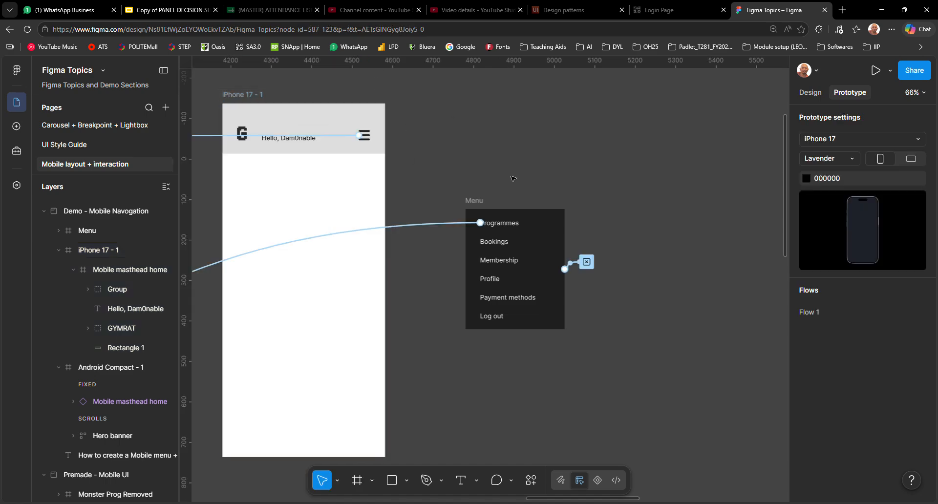
{"action": "double_click", "coordinate": [511, 223]}
{"action": "scroll", "coordinate": [494, 226], "scroll_direction": "up", "scroll_amount": 4}
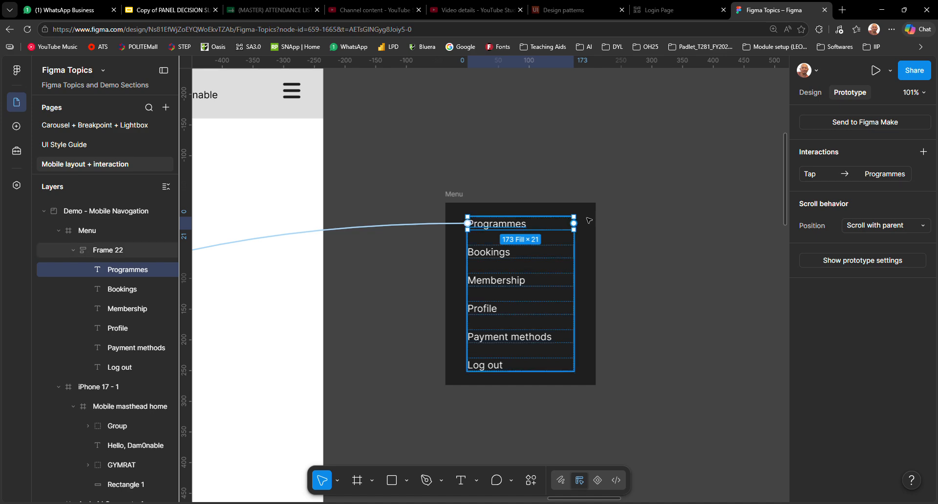
{"action": "left_click", "coordinate": [821, 179]}
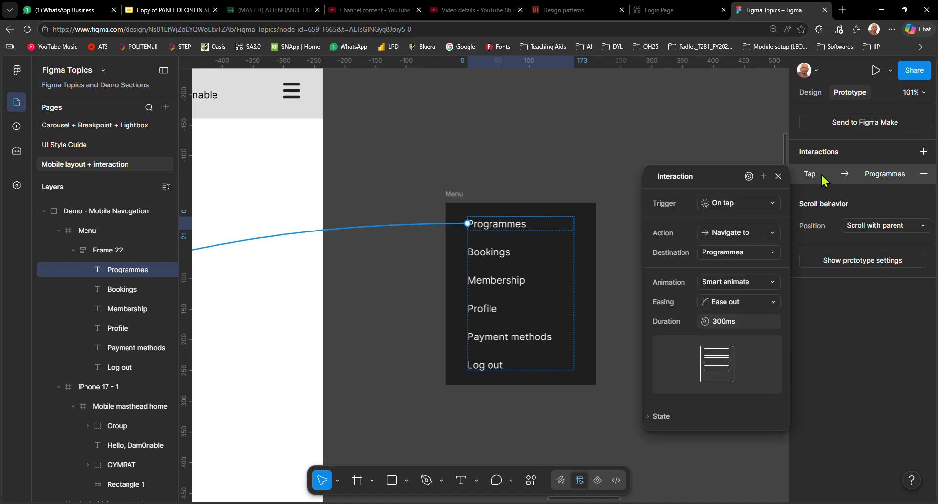
{"action": "left_click", "coordinate": [734, 254]}
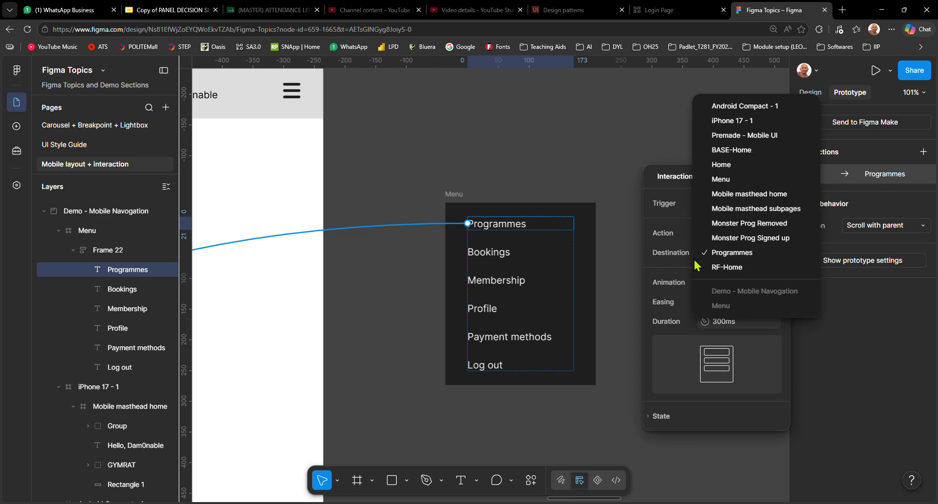
{"action": "left_click", "coordinate": [566, 160]}
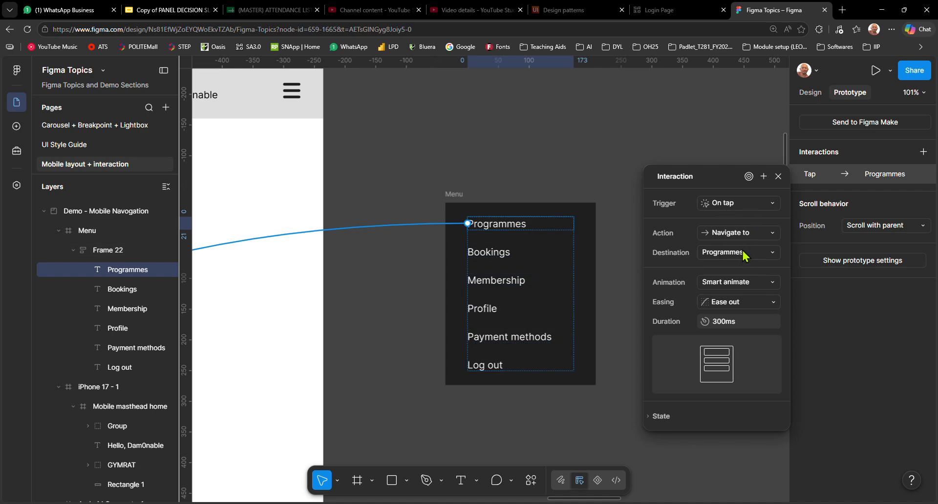
{"action": "left_click", "coordinate": [574, 165]}
{"action": "scroll", "coordinate": [469, 200], "scroll_direction": "down", "scroll_amount": 5, "text": "ctrl"}
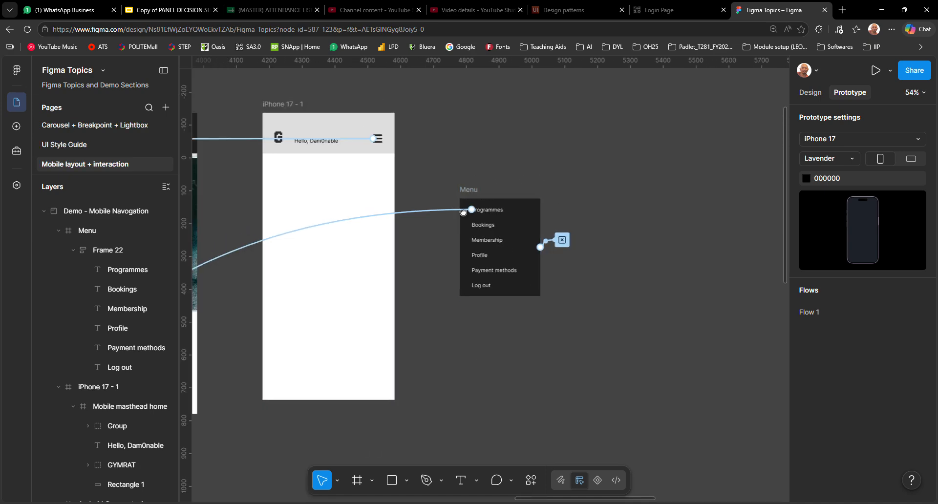
{"action": "left_click_drag", "start_coordinate": [463, 212], "coordinate": [564, 265]}
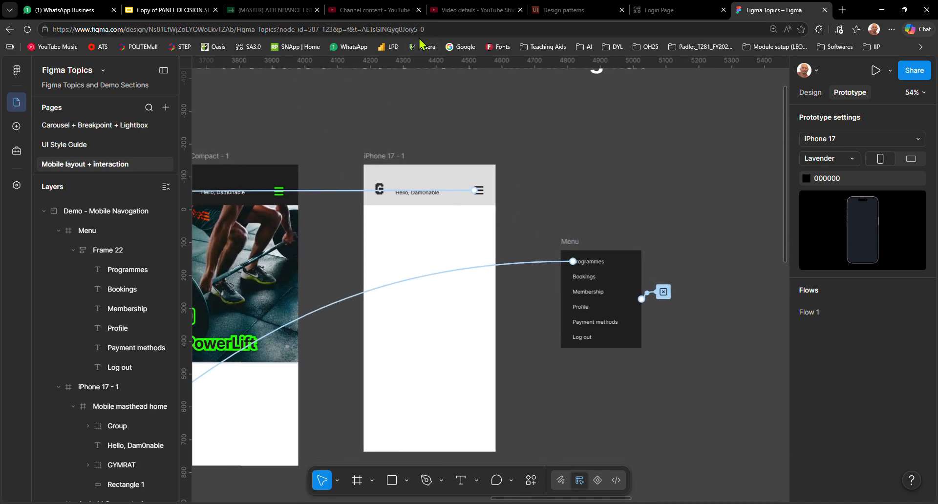